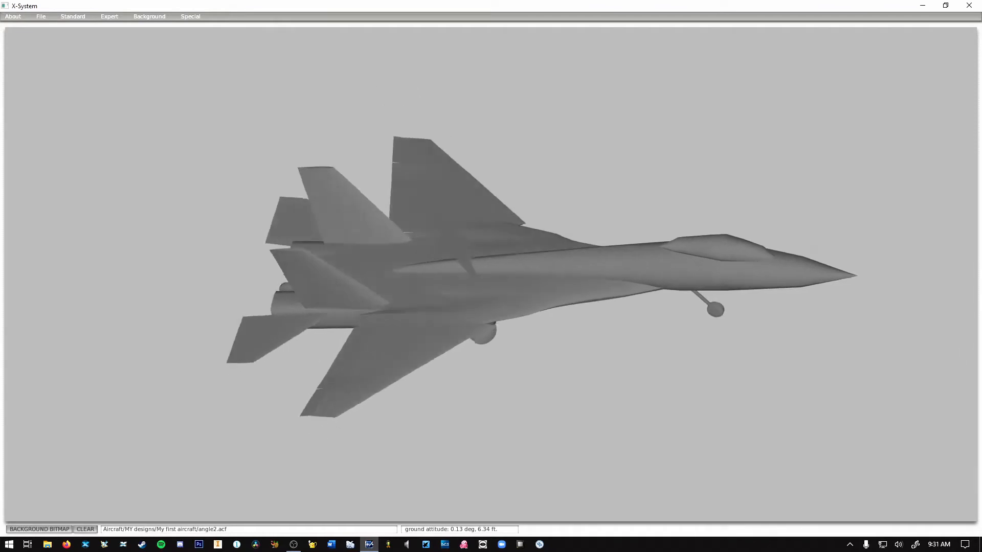
# Examine the aircraft model from the side, the front and slightly above.
pyautogui.press('Down')
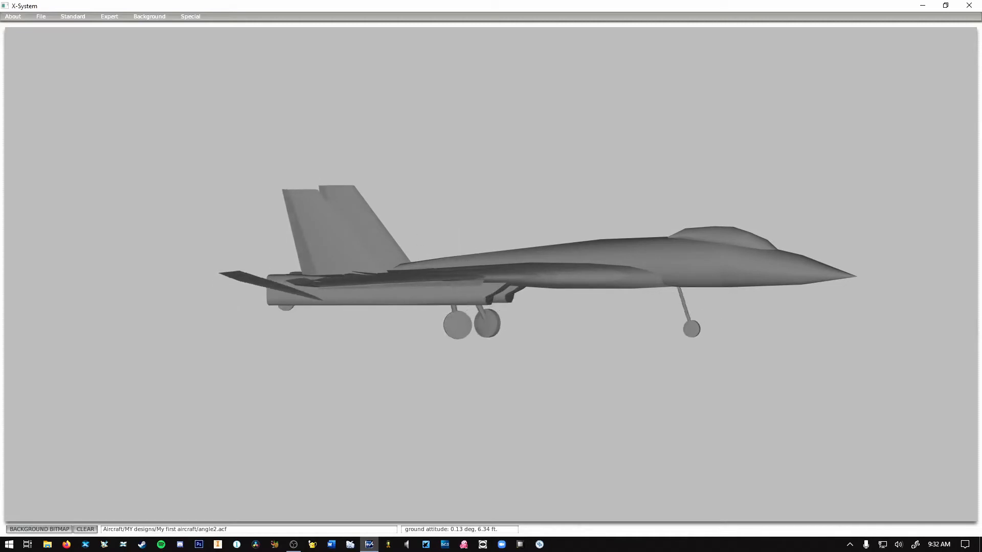
pyautogui.press('Right')
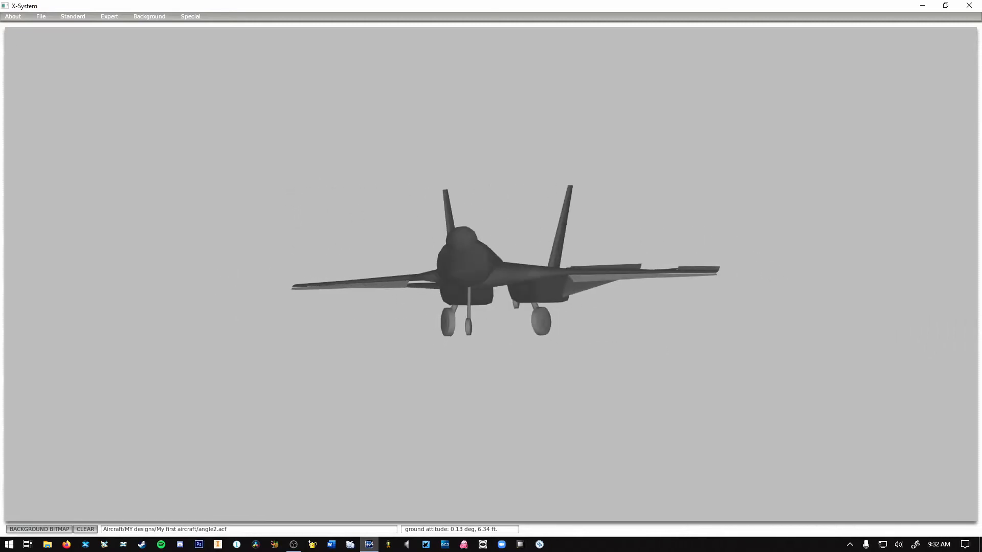
pyautogui.press('Right')
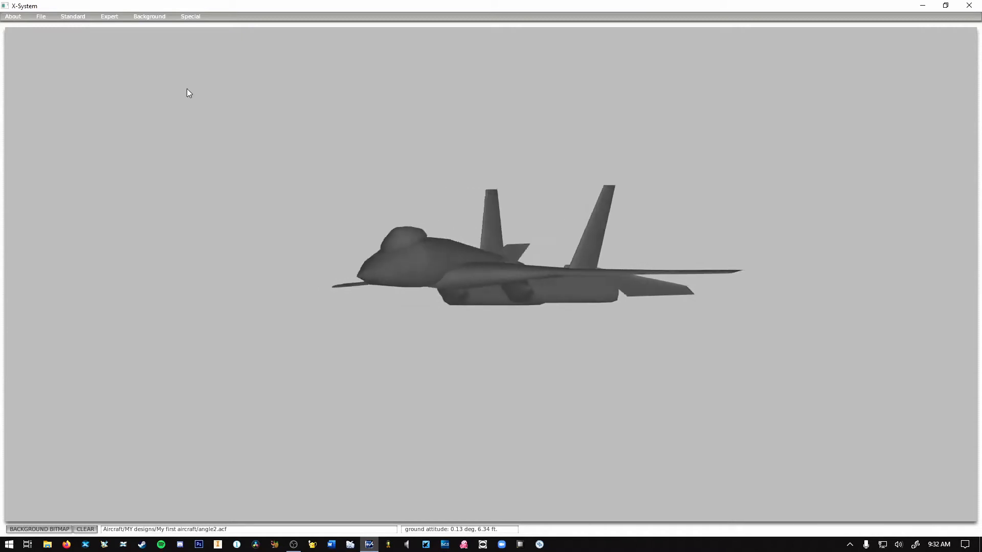
pyautogui.press('Right')
pyautogui.press('Up')
pyautogui.press('Left')
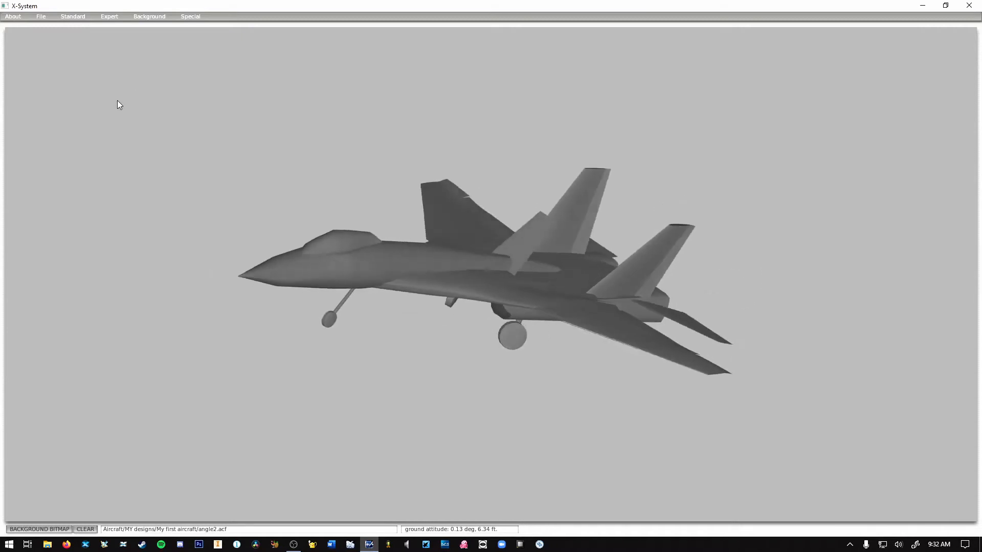
pyautogui.press('Right')
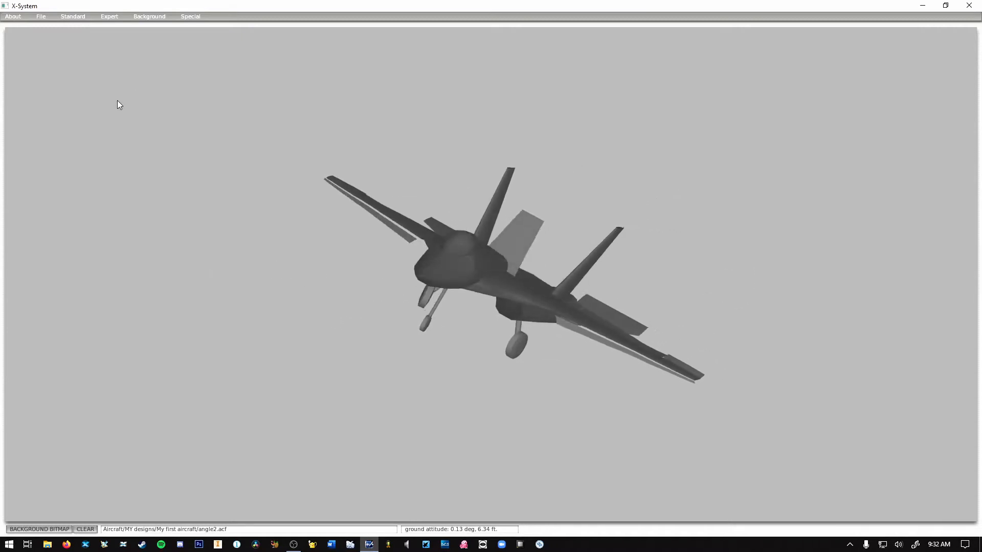
pyautogui.press('Left')
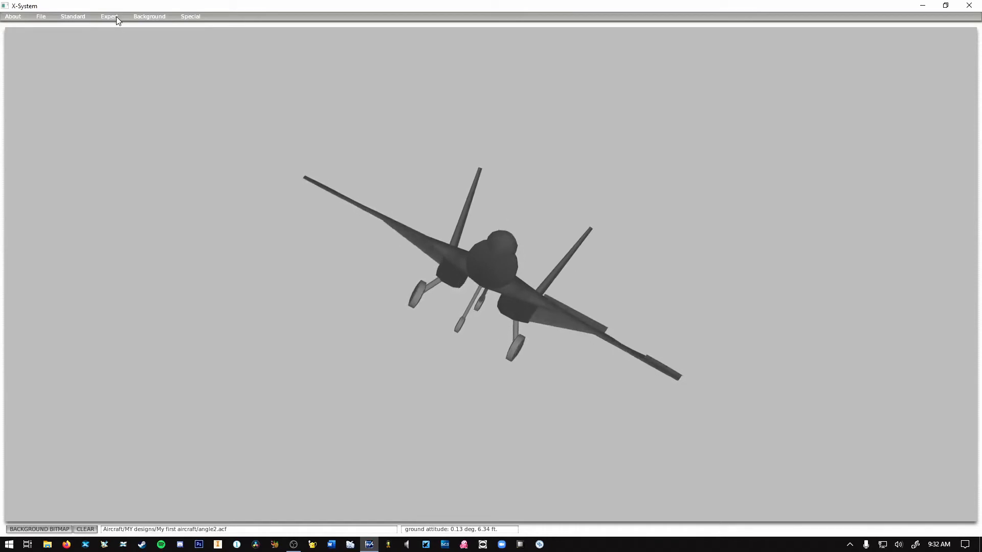
# Review the aircraft's low-speed and high-speed artificial stability settings.
pyautogui.click(116, 16)
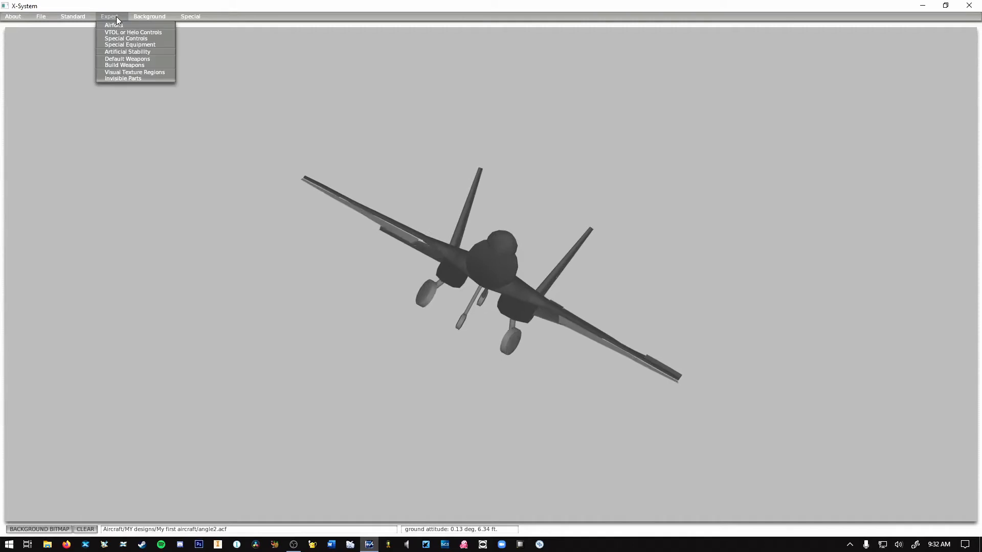
pyautogui.click(113, 53)
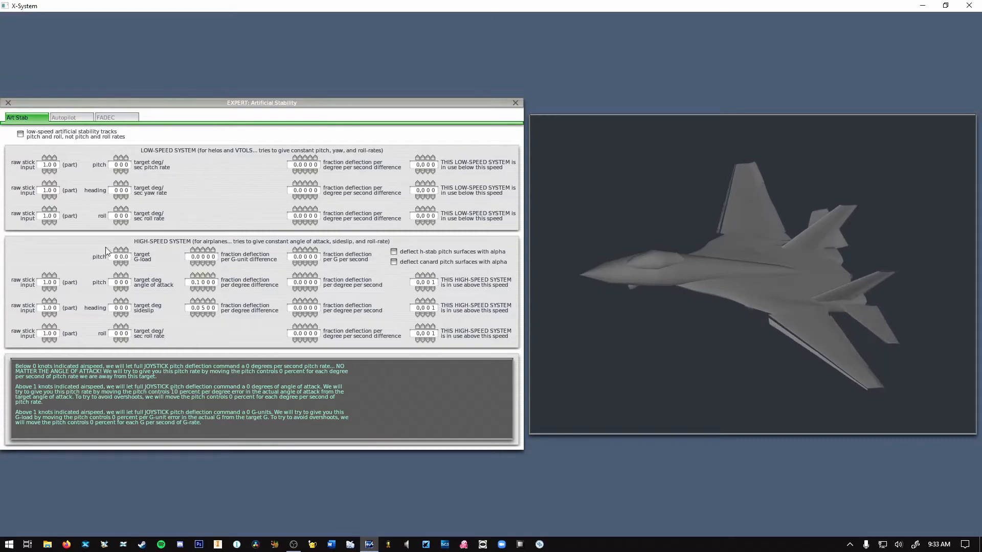
pyautogui.click(515, 103)
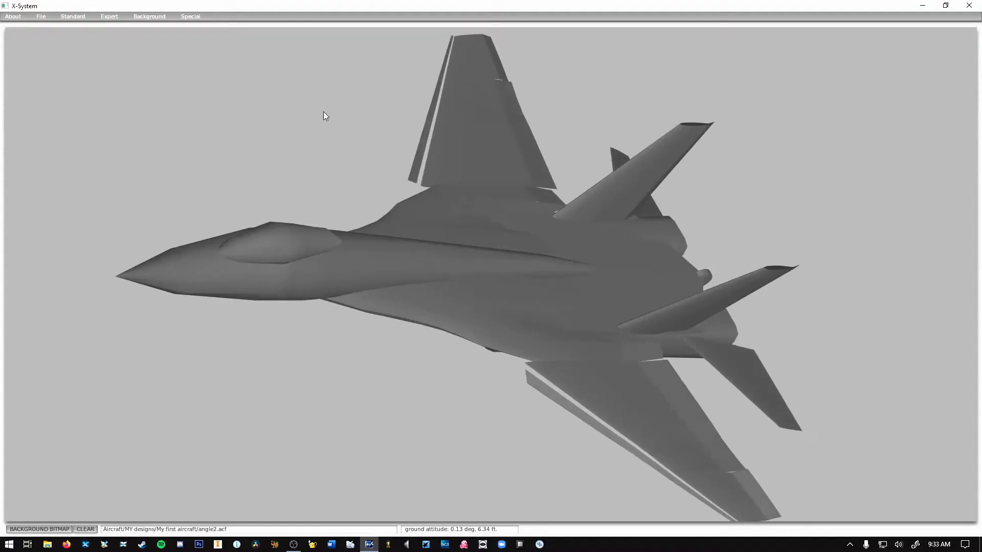
# In the control geometry, keep the first leading-edge device as a slat and set its stall angle increase to 8 degrees.
pyautogui.click(74, 18)
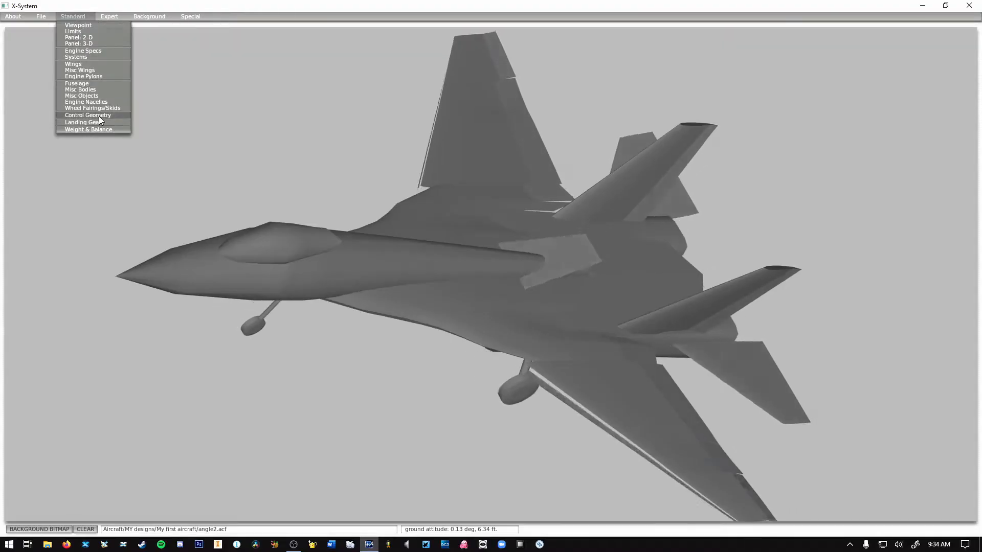
pyautogui.click(99, 116)
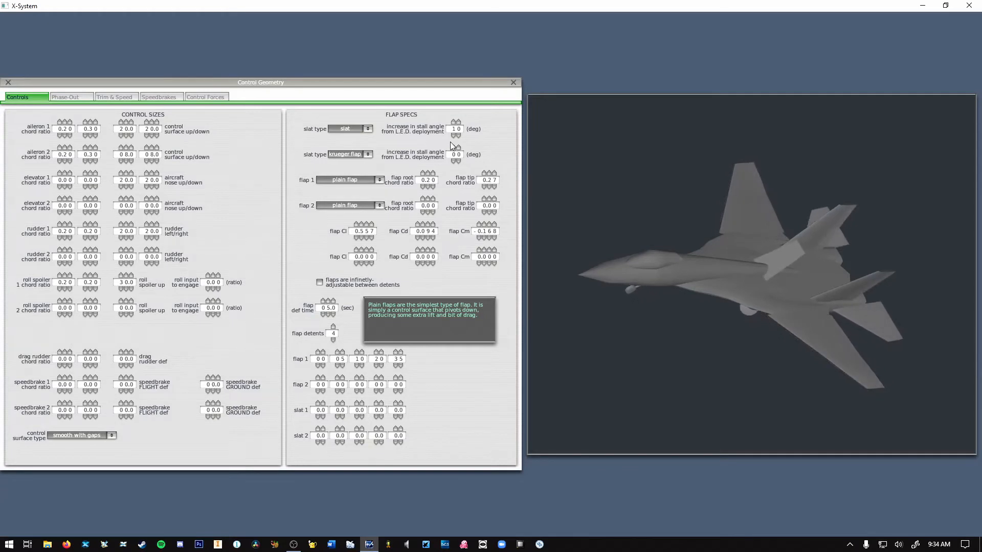
pyautogui.click(352, 131)
pyautogui.click(351, 130)
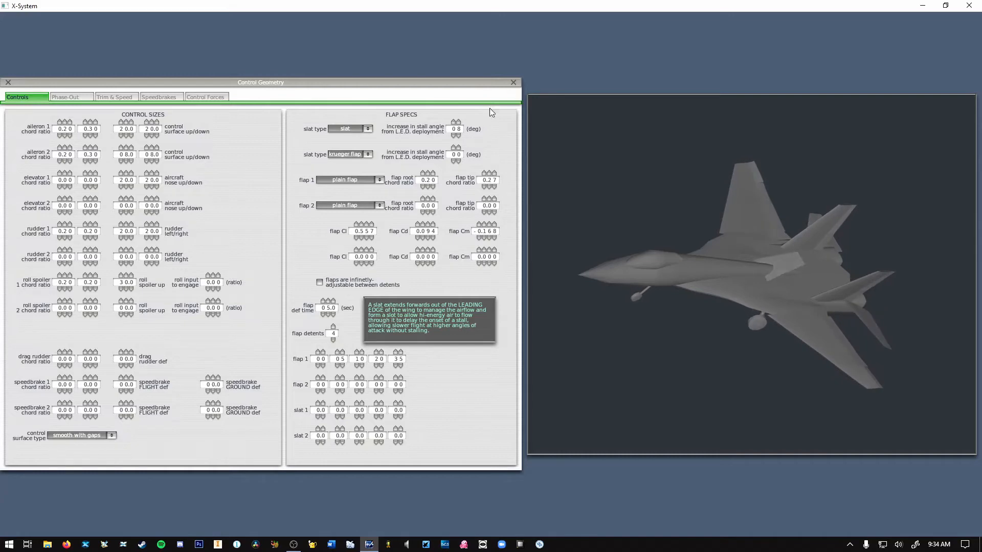
pyautogui.click(513, 82)
# Review the airfoils assigned to the wings and the horizontal and vertical stabilizers.
pyautogui.click(109, 16)
pyautogui.click(218, 138)
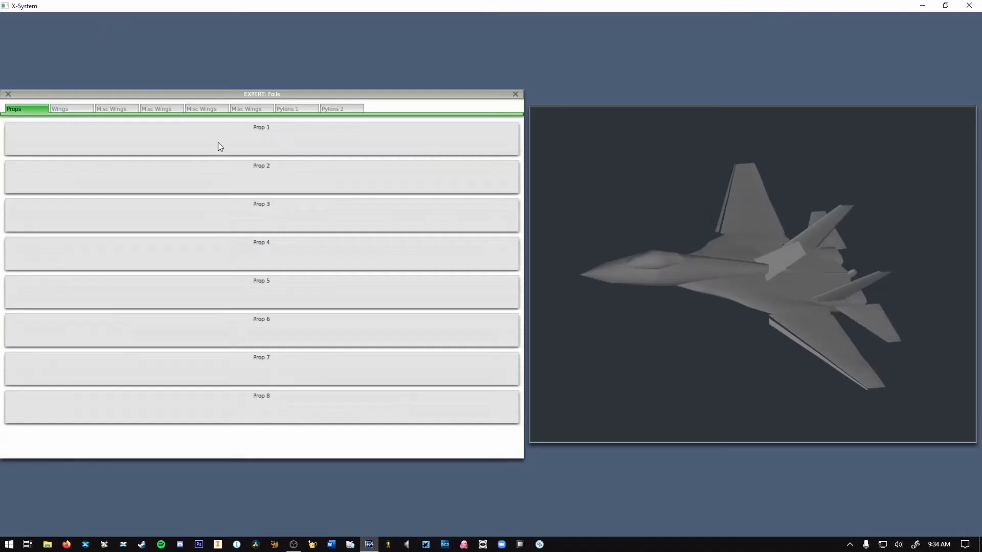
pyautogui.click(71, 109)
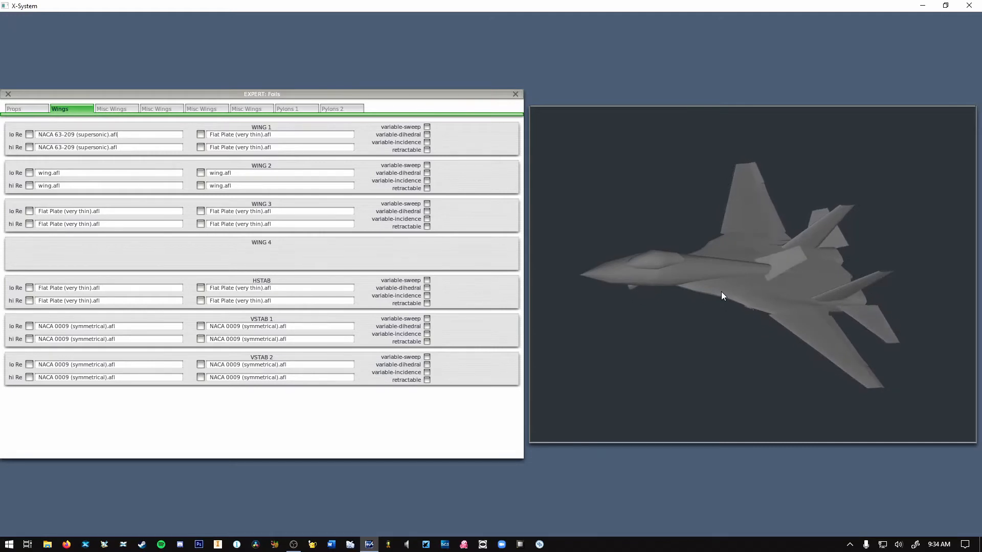
pyautogui.click(515, 95)
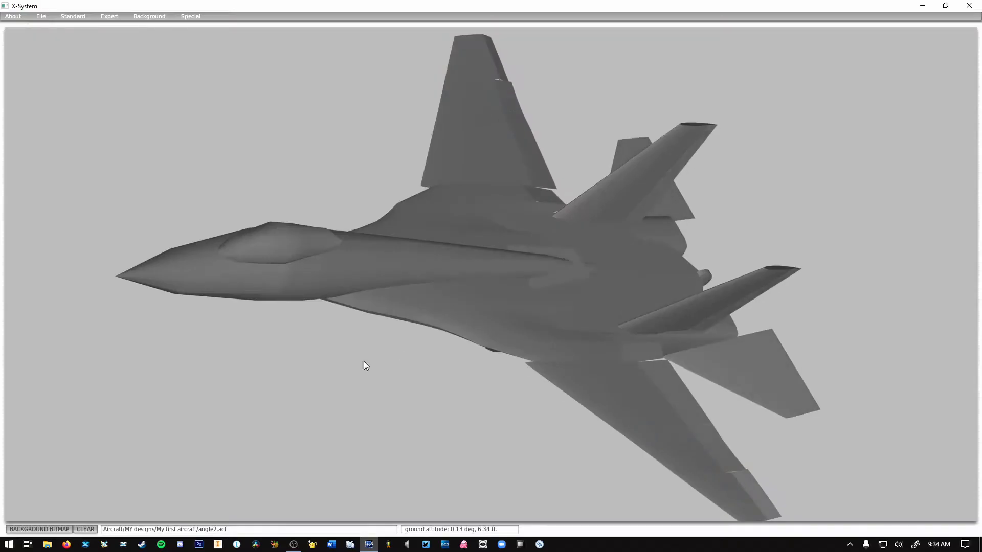
# In the high-speed artificial stability system, set the pitch target angle of attack to 28 degrees.
pyautogui.moveTo(643, 270); pyautogui.dragTo(449, 223)
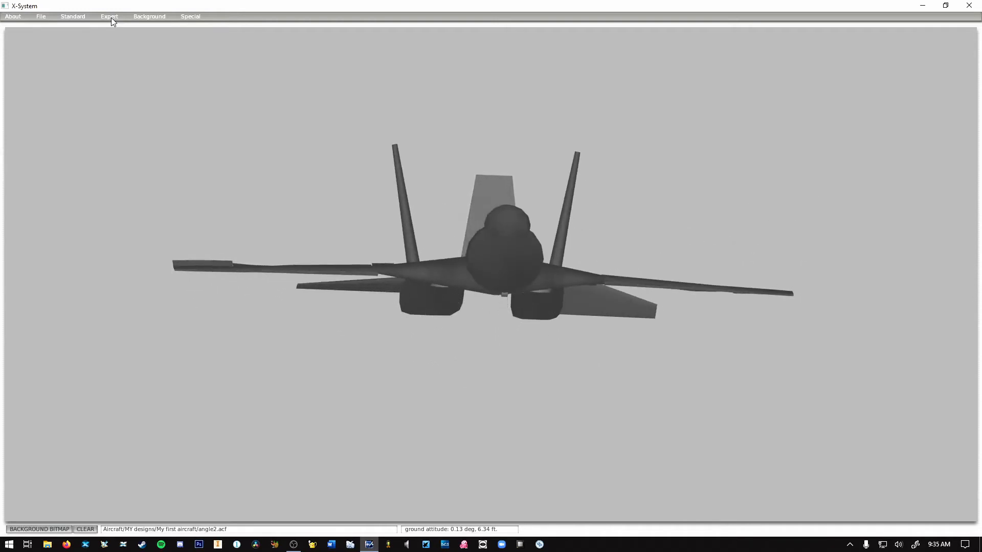
pyautogui.click(112, 17)
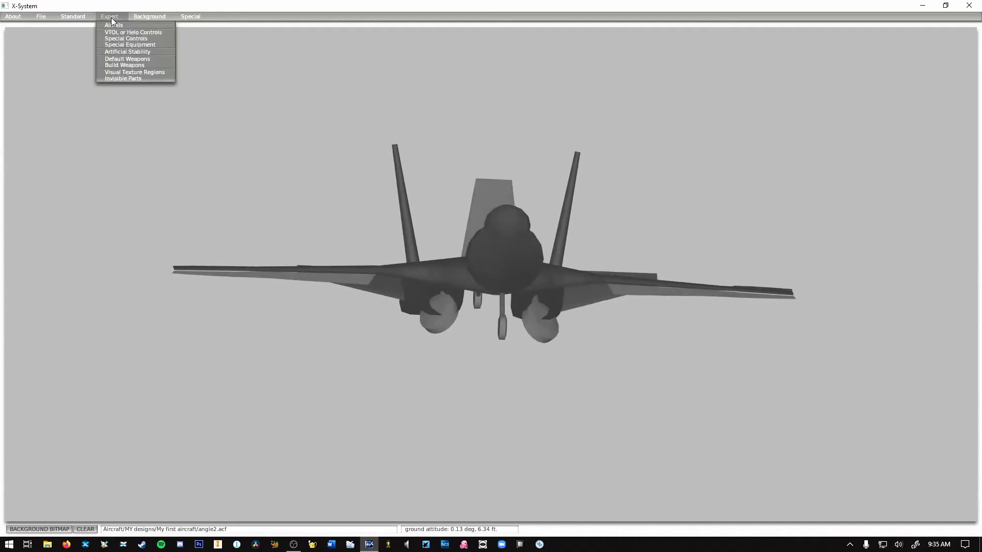
pyautogui.click(128, 51)
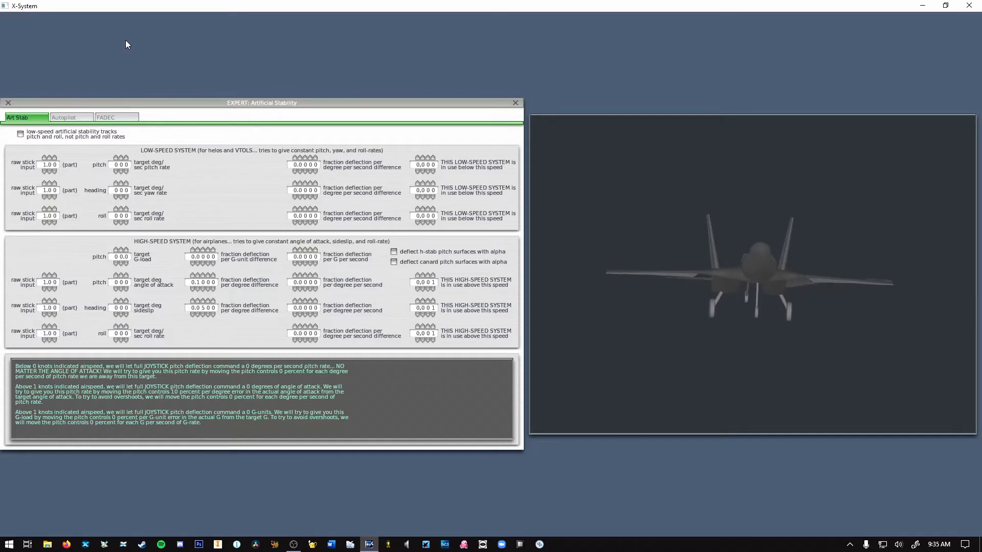
pyautogui.click(122, 284)
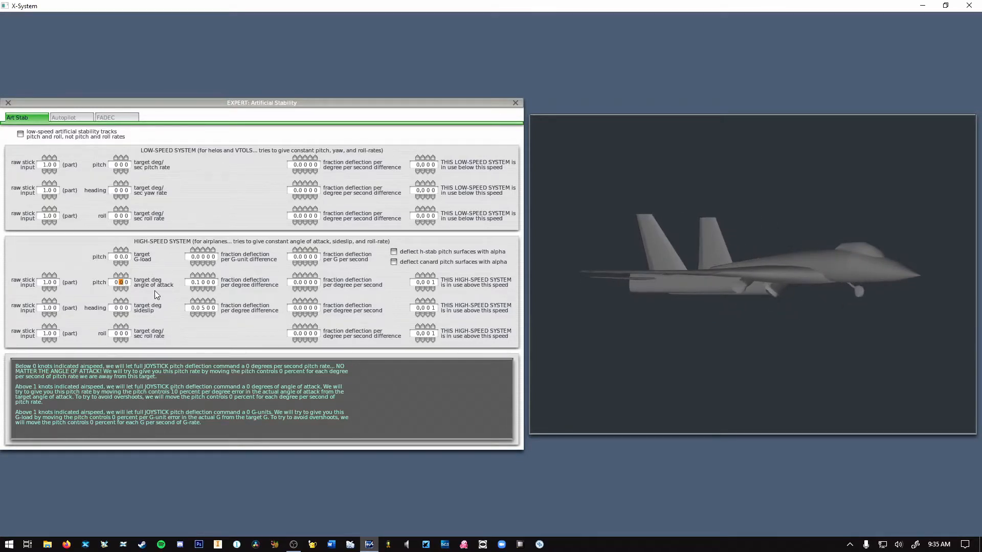
pyautogui.write('2 8')
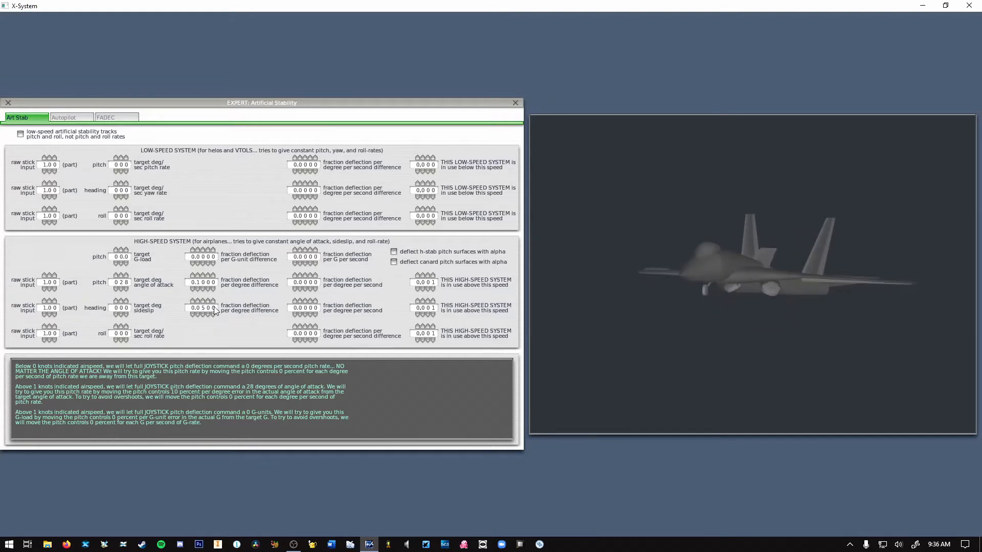
# Try a high-speed pitch deflection fraction of 0.05 per degree of angle-of-attack difference, and return it to 0.10.
pyautogui.click(197, 284)
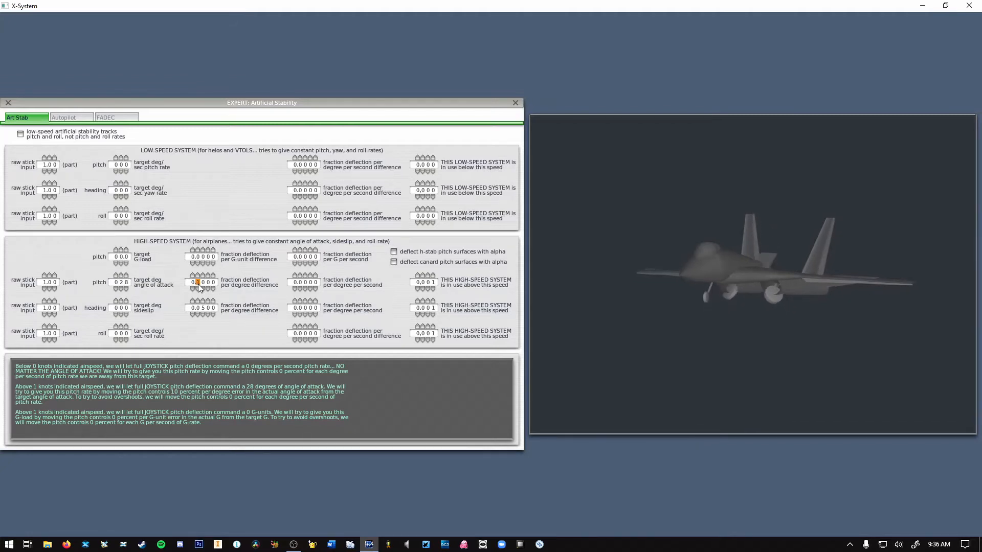
pyautogui.write('0')
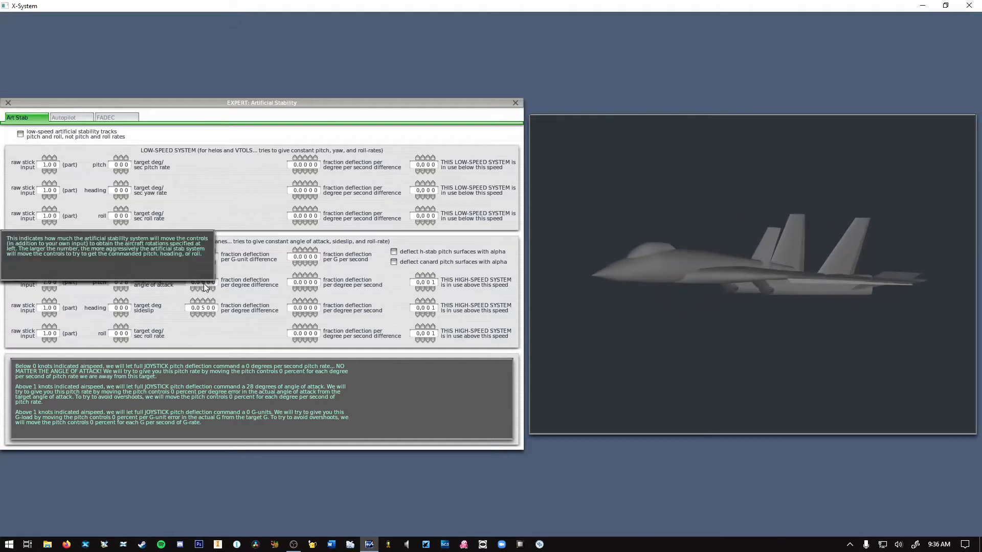
pyautogui.click(204, 283)
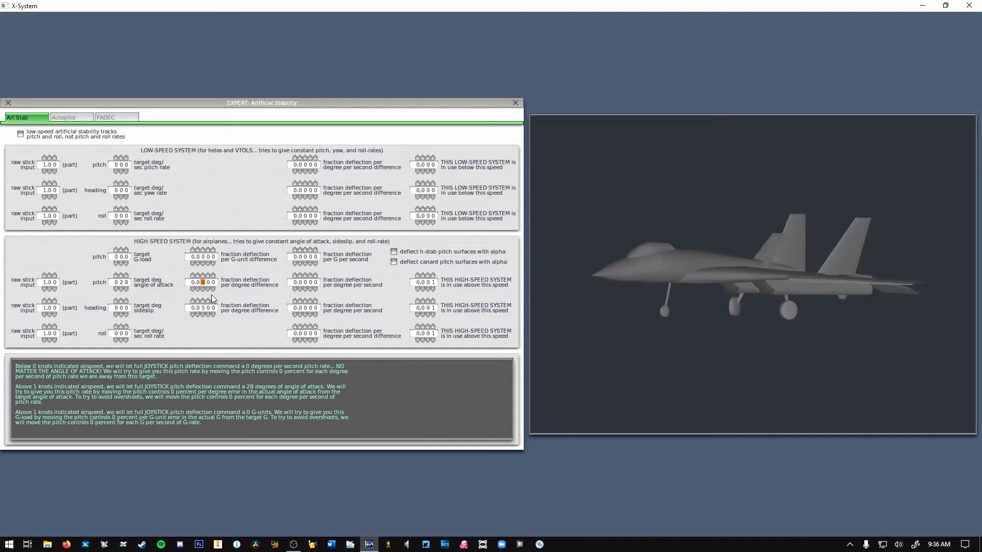
pyautogui.write('5')
pyautogui.click(198, 284)
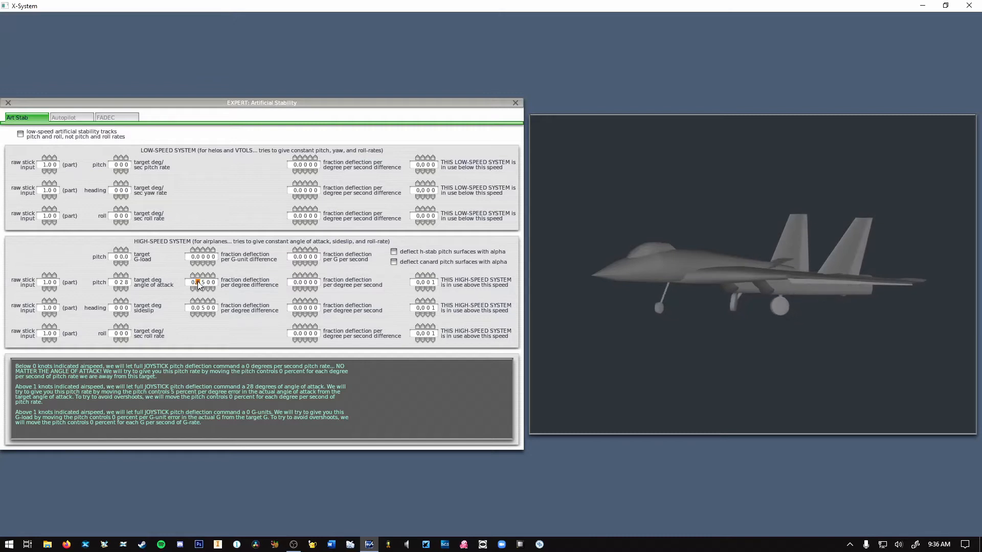
pyautogui.write('1000')
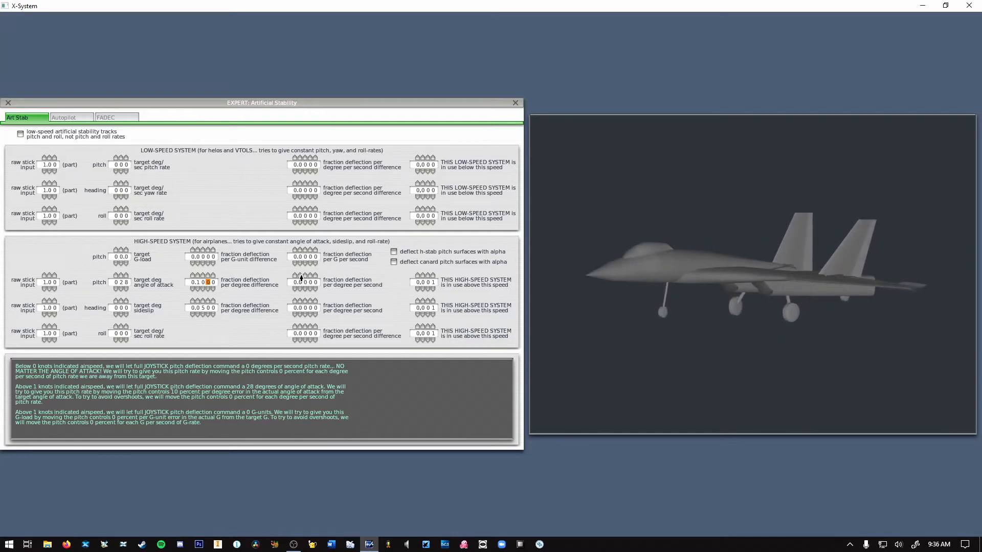
# Set the high-speed pitch deflection fraction per degree per second to 0.1 and the heading deflection fraction per degree of sideslip difference to 0.
pyautogui.click(301, 275)
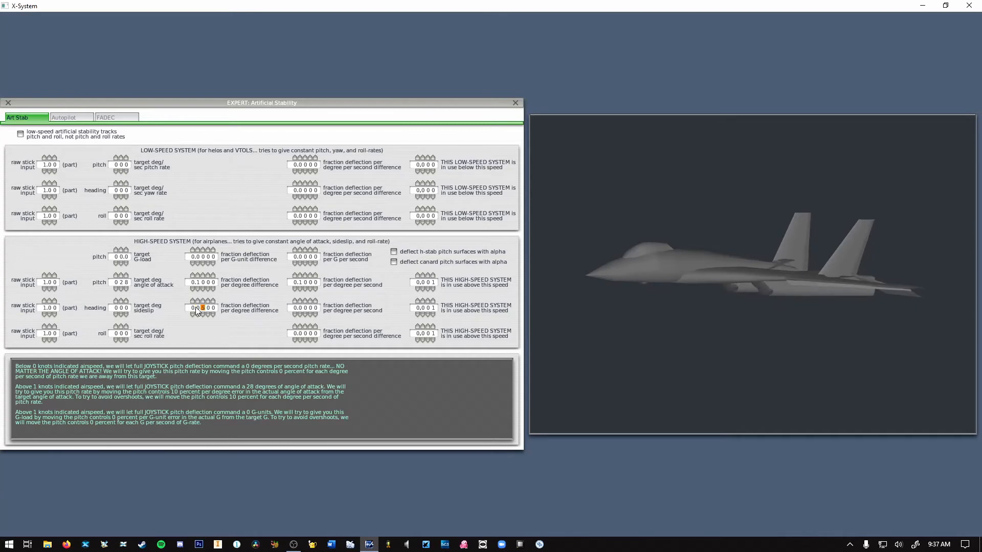
pyautogui.write('5')
pyautogui.press('BackSpace')
pyautogui.press('BackSpace')
pyautogui.press('BackSpace')
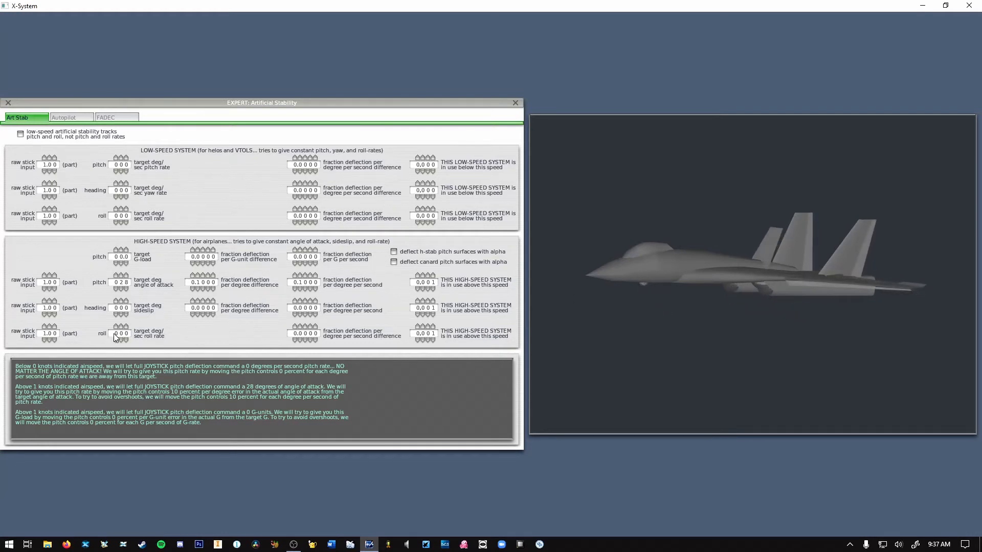
# Configure high-speed roll stability with a target rate of 150 deg/sec, a deflection fraction of 0.1 and a threshold speed of 250.
pyautogui.moveTo(116, 335)
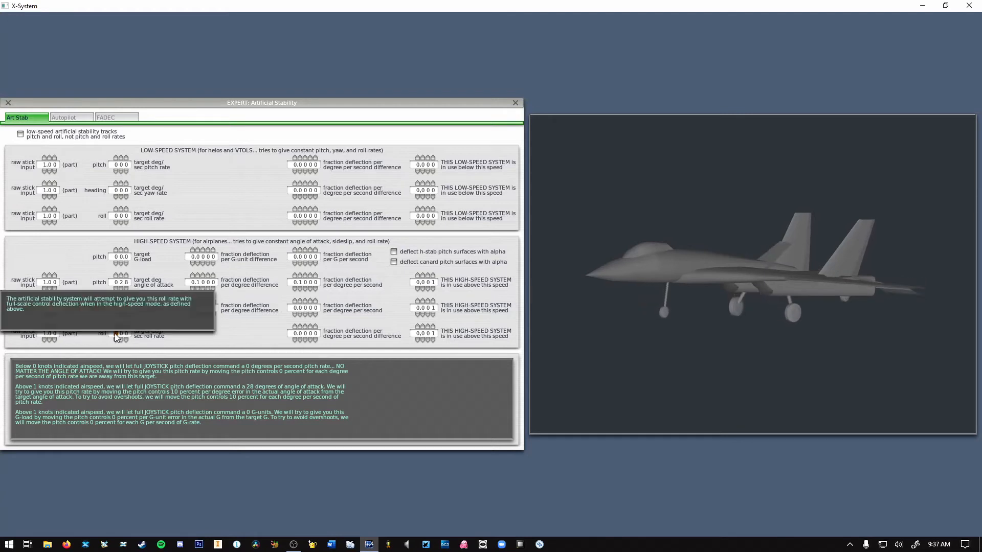
pyautogui.write('15')
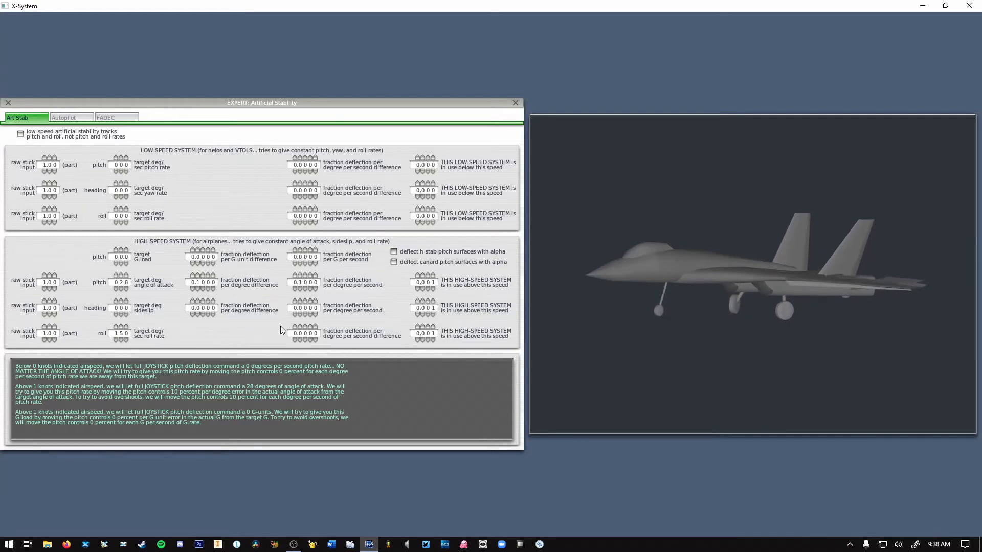
pyautogui.click(300, 327)
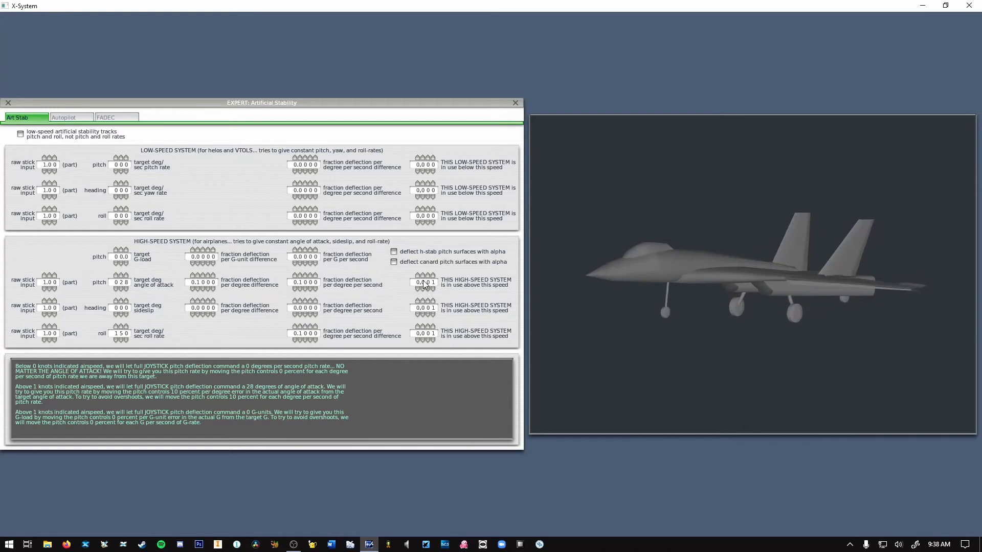
pyautogui.moveTo(423, 286)
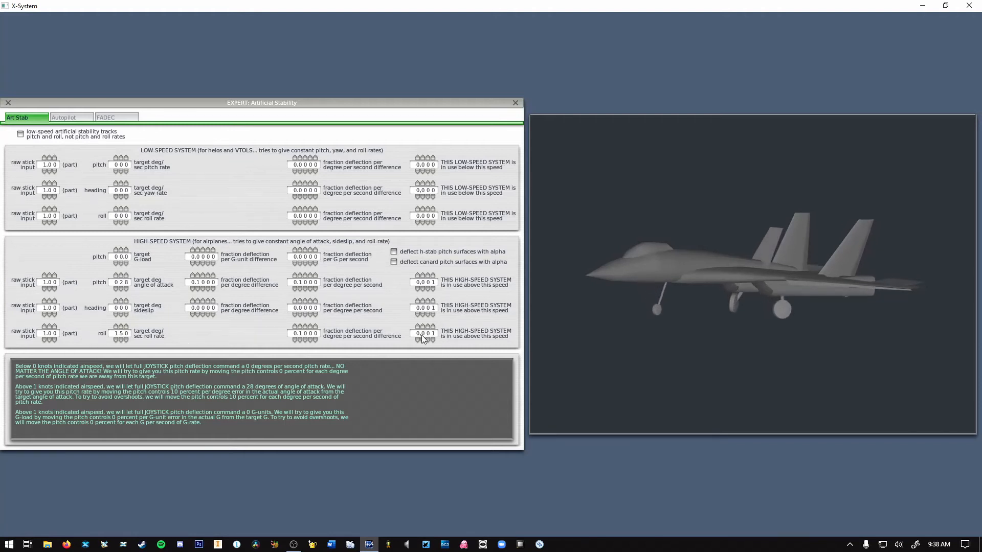
pyautogui.write('250')
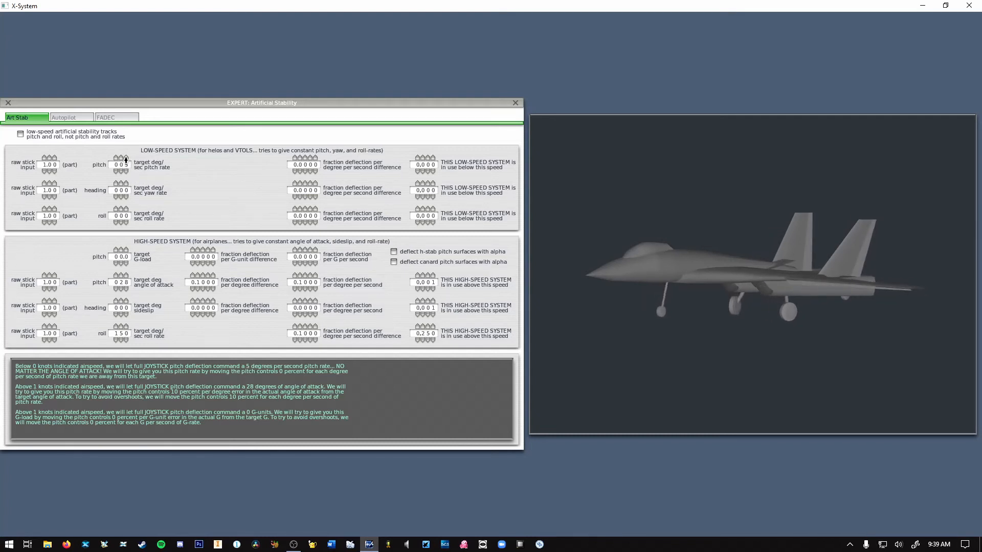
# Set the low-speed system's target rates to 5 deg/sec for pitch, 5 for yaw and 45 for roll.
pyautogui.click(125, 158)
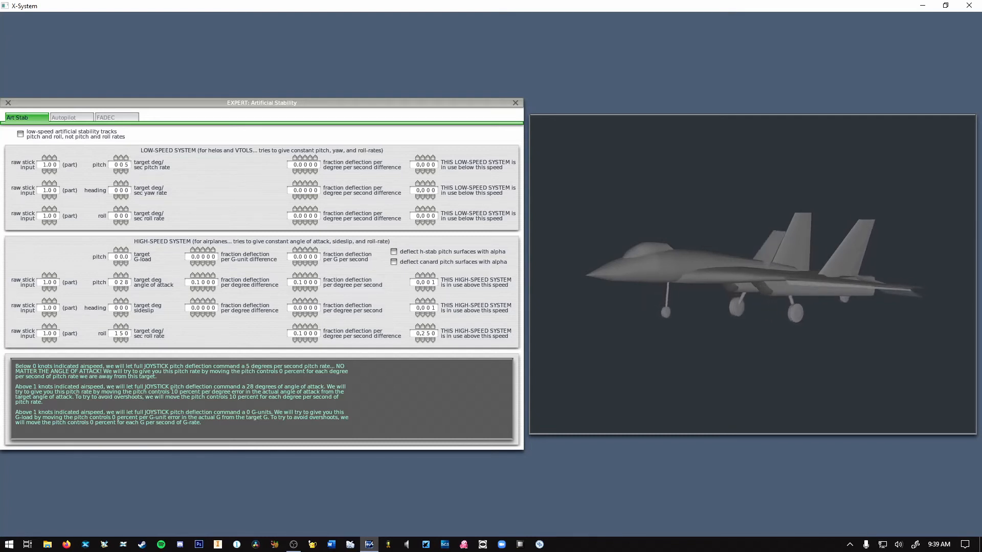
pyautogui.click(126, 185)
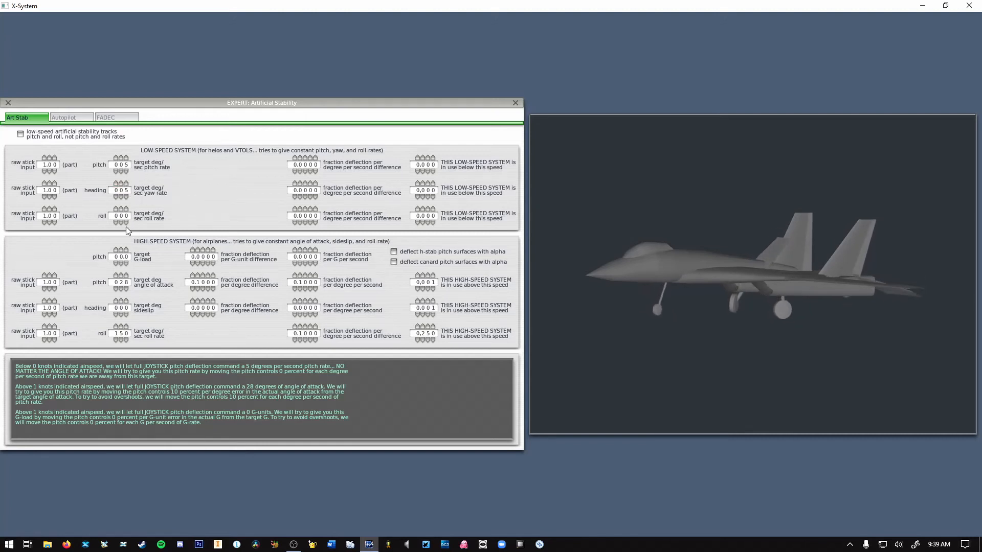
pyautogui.click(120, 216)
pyautogui.write('45')
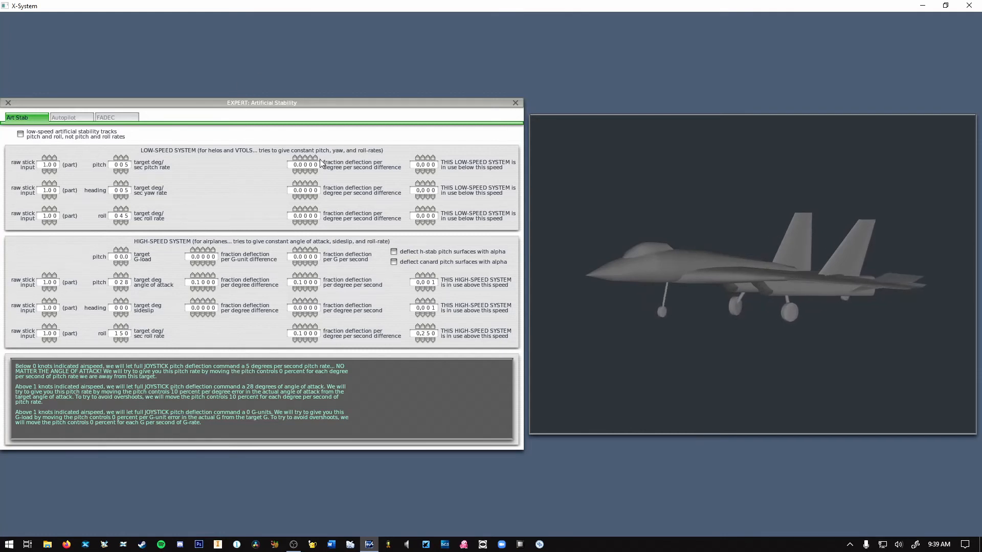
# Set the low-speed system's deflection fraction per degree per second difference to 0.1 for pitch, heading and roll.
pyautogui.click(301, 158)
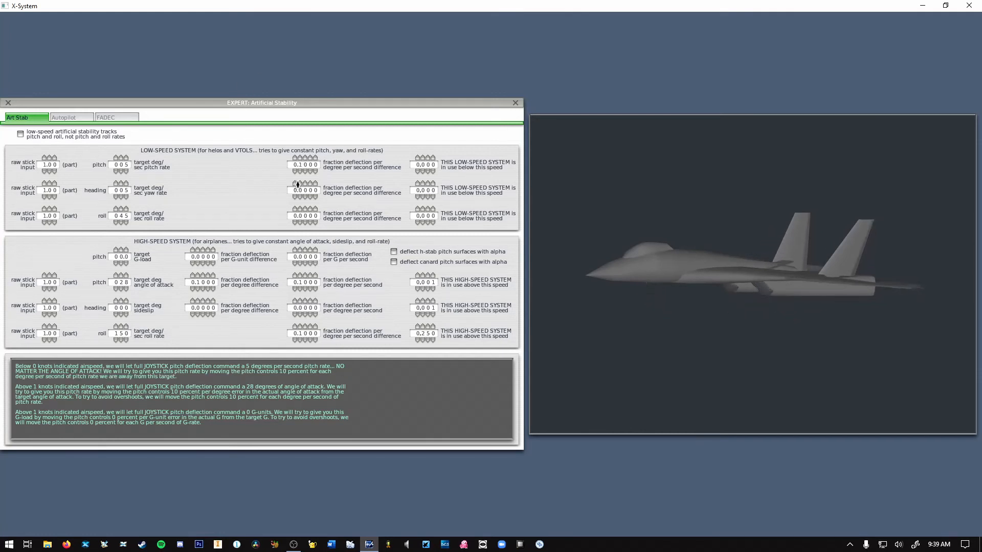
pyautogui.click(300, 184)
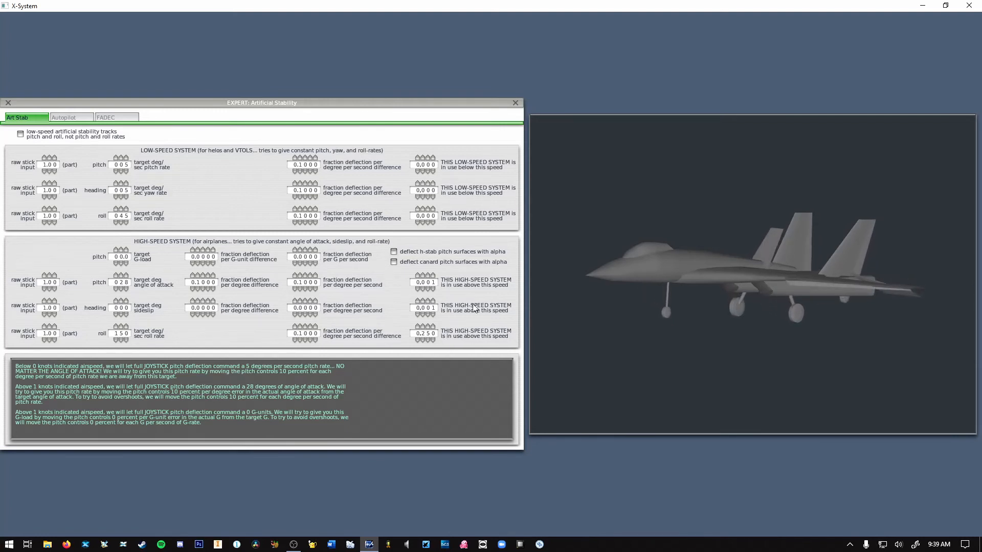
# Set the low-speed system's threshold speed to 200 for roll, heading and pitch, and close the artificial stability settings.
pyautogui.click(422, 216)
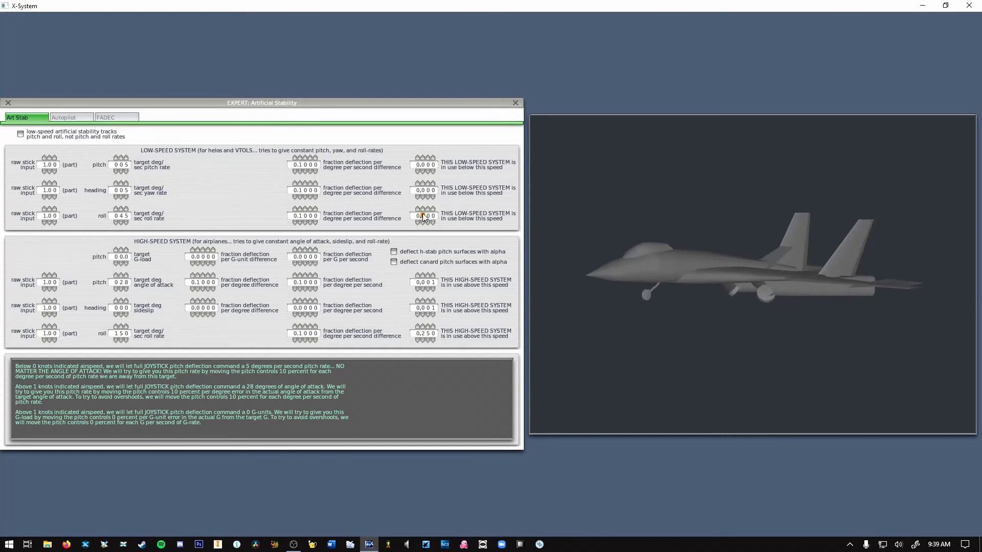
pyautogui.write('2')
pyautogui.click(463, 234)
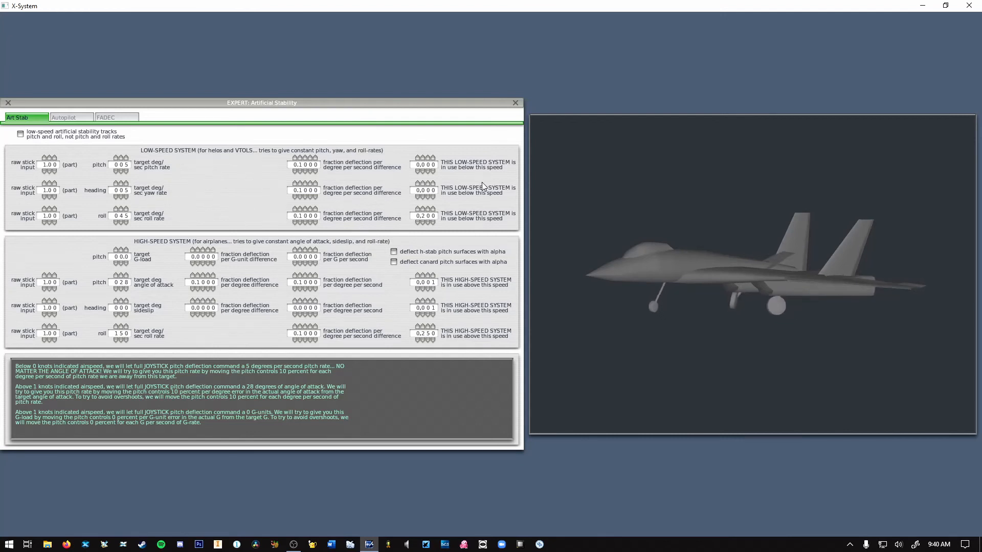
pyautogui.click(424, 183)
pyautogui.click(424, 183)
pyautogui.click(421, 159)
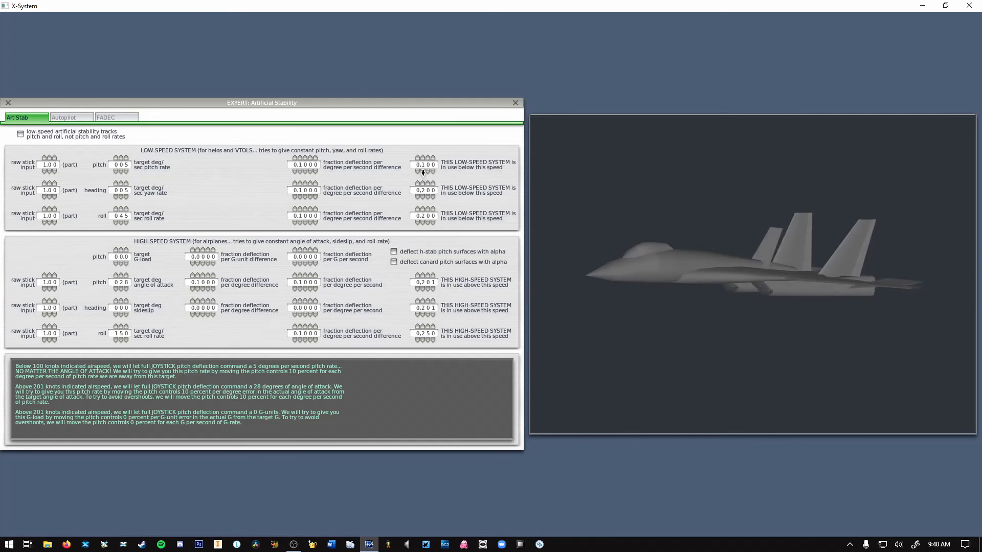
pyautogui.click(423, 172)
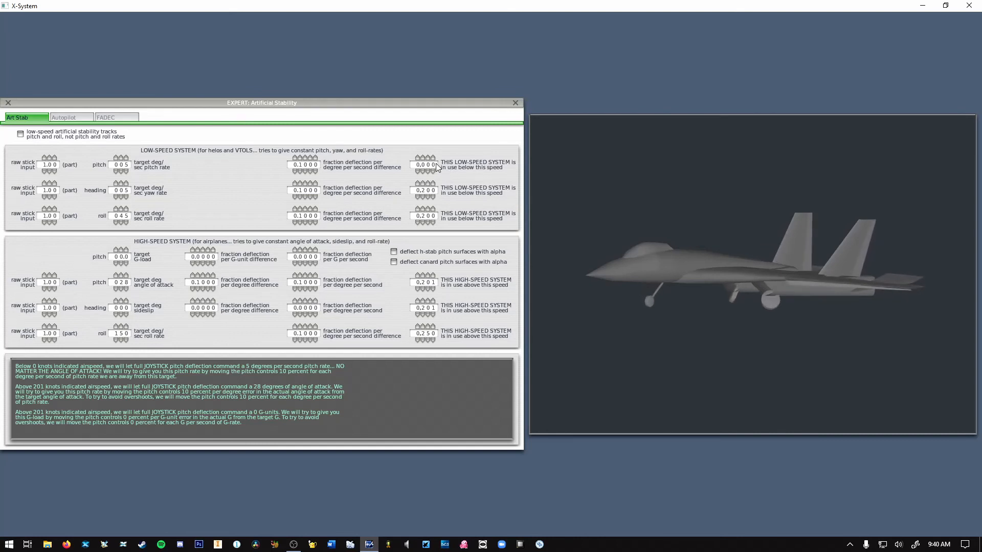
pyautogui.click(422, 157)
pyautogui.click(422, 157)
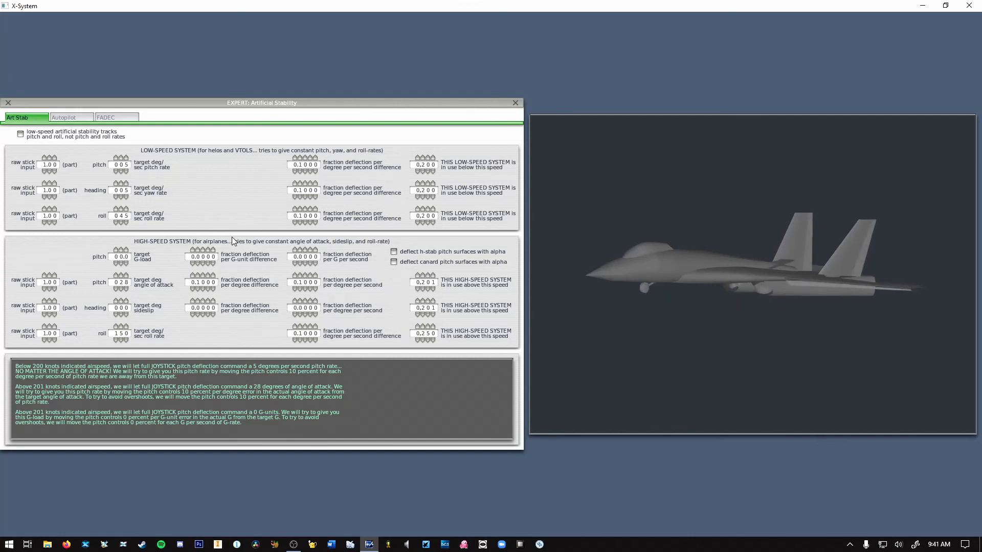
pyautogui.click(516, 104)
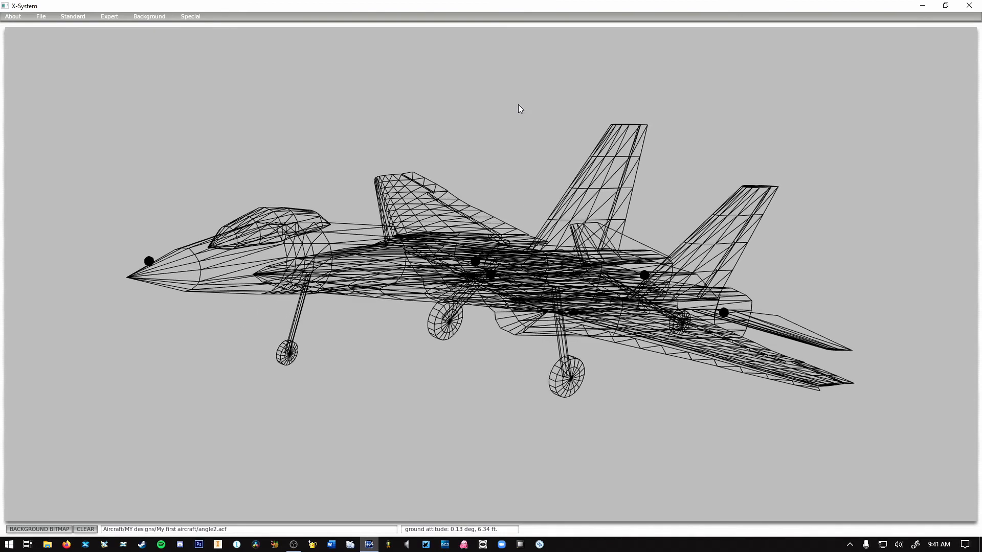
pyautogui.press('Right')
pyautogui.press('Right')
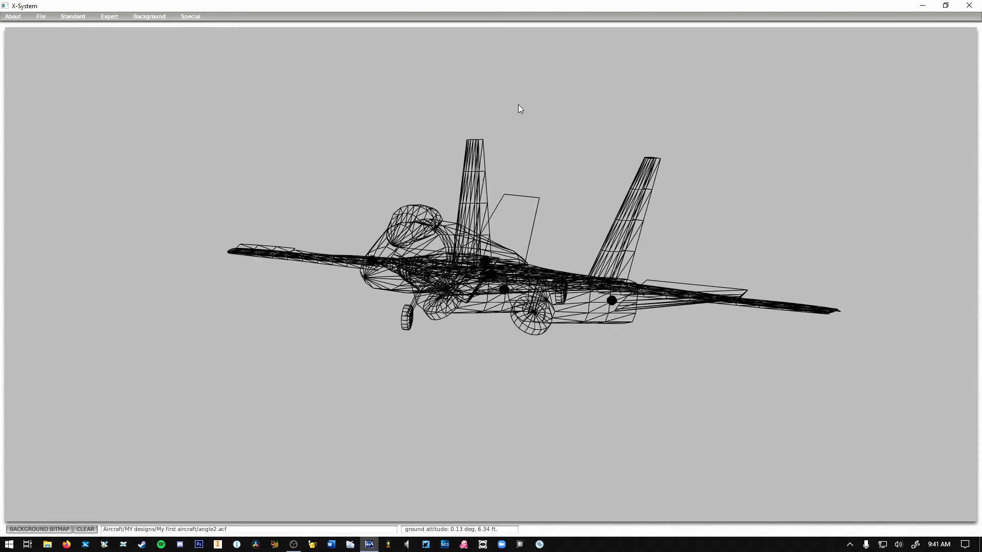
pyautogui.press('Right')
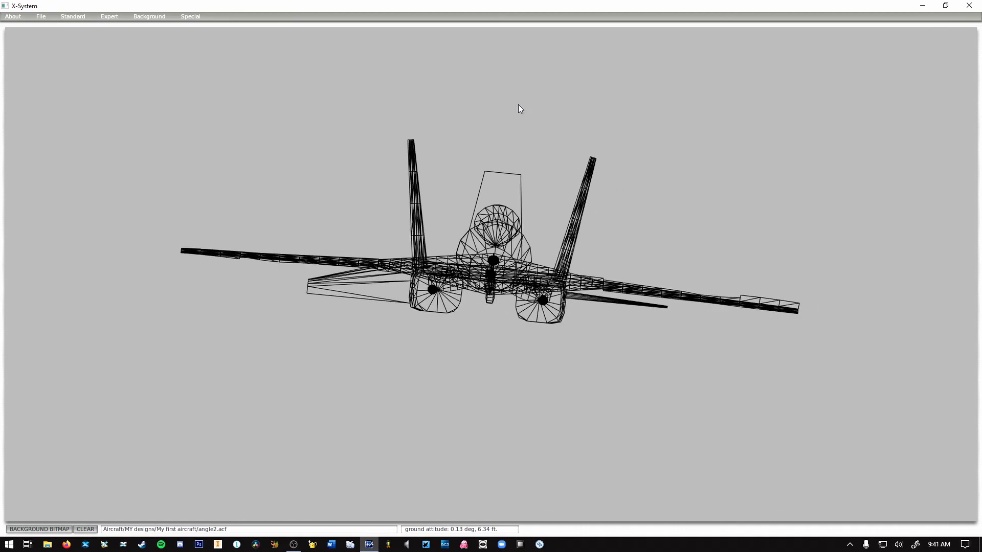
pyautogui.press('Right')
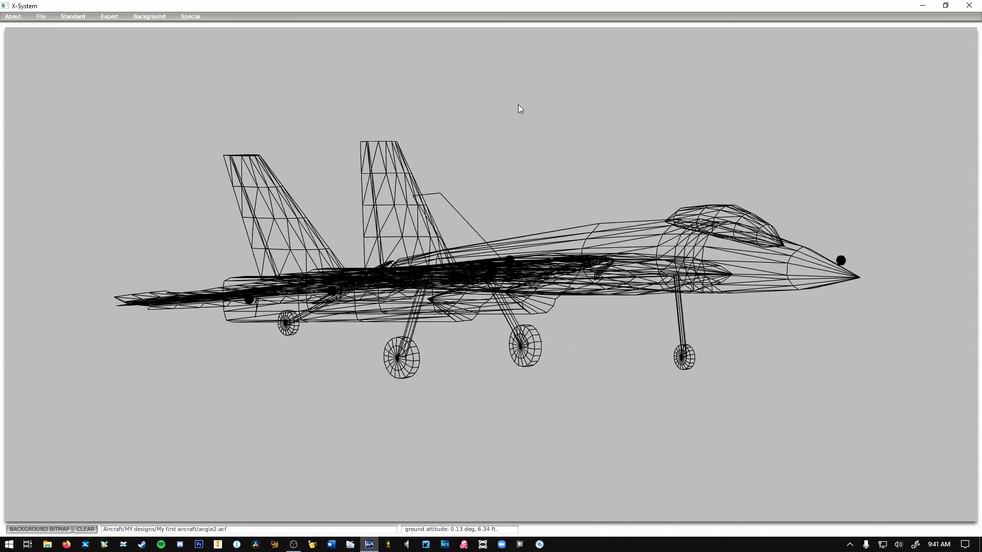
pyautogui.press('Right')
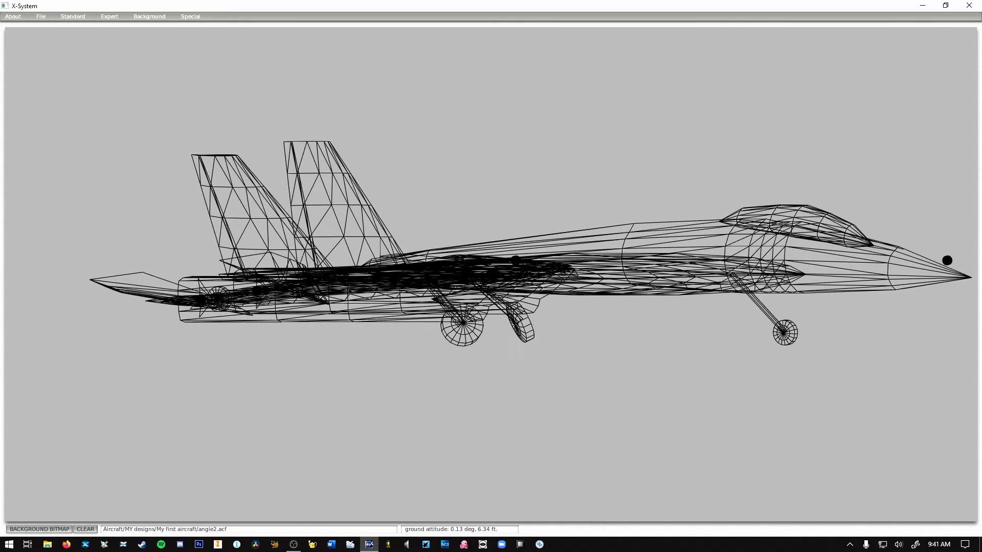